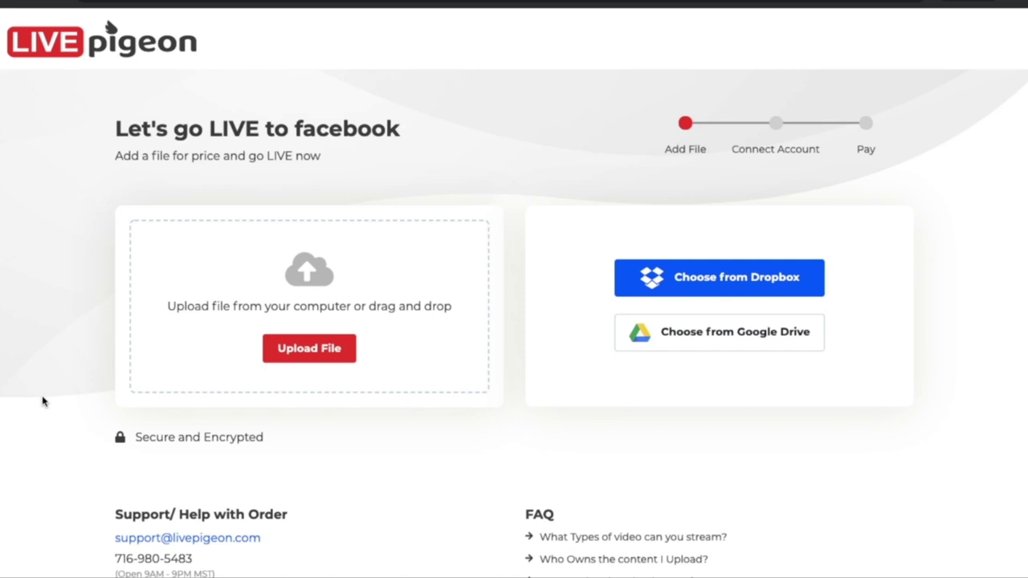
Upload 2014 Reel.mp4 from the Movies folder to LIVEpigeon.
{"action": "left_click", "coordinate": [306, 355]}
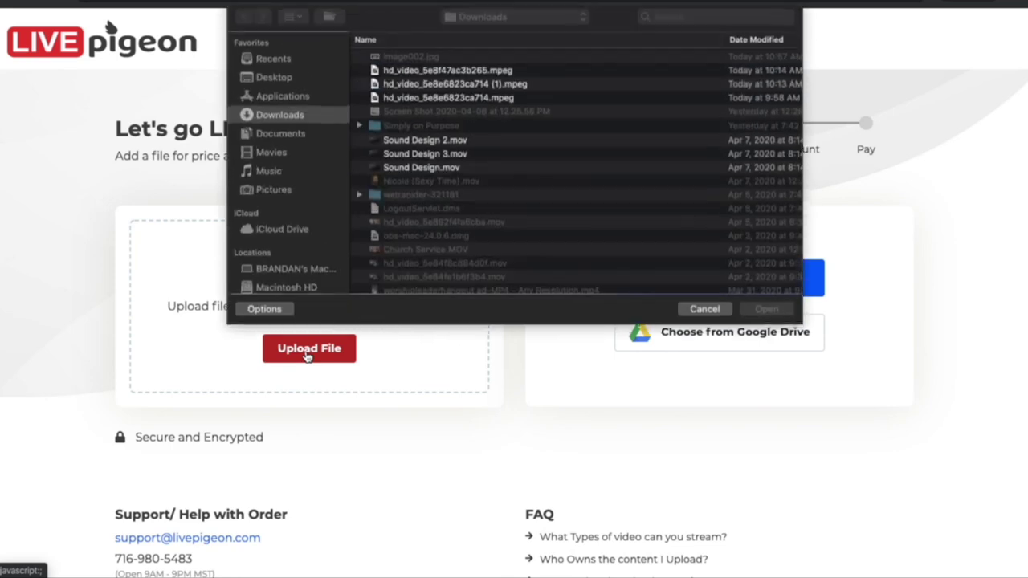
{"action": "left_click", "coordinate": [434, 156]}
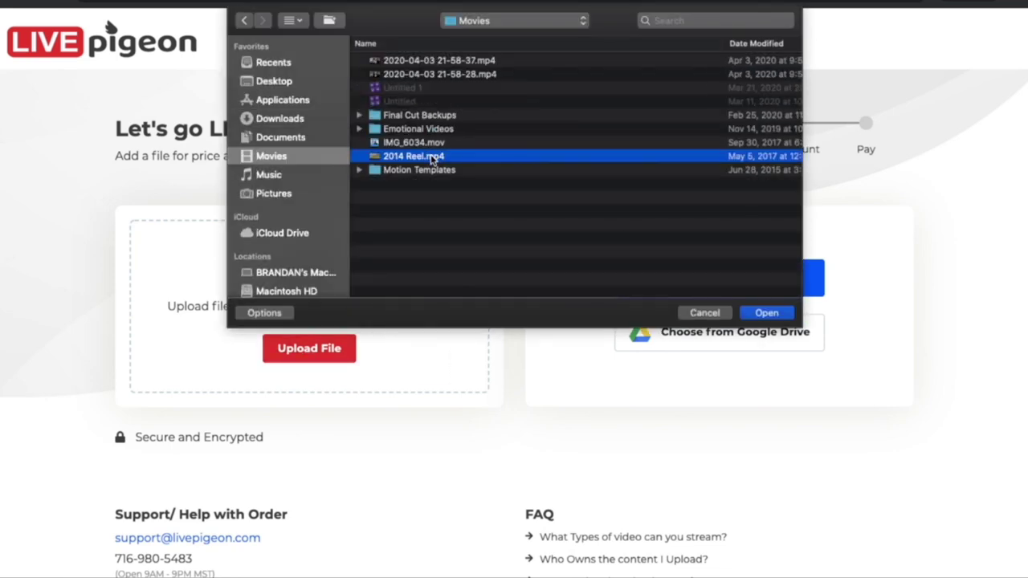
{"action": "left_click", "coordinate": [764, 313]}
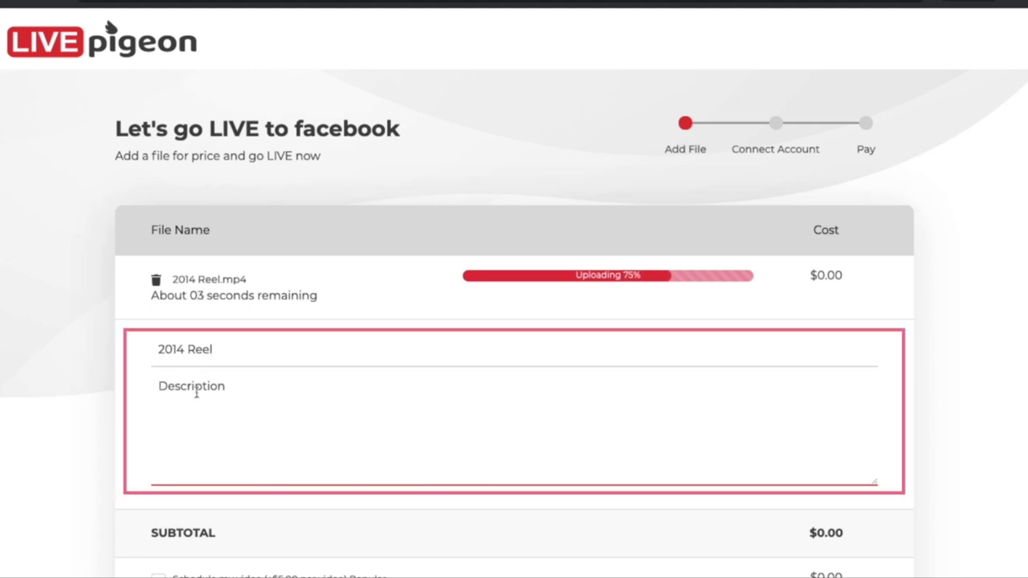
Give the video the description 'Check this OUT!!!' and the title 'Here is my reel'.
{"action": "type", "text": "Check this OUT!!!"}
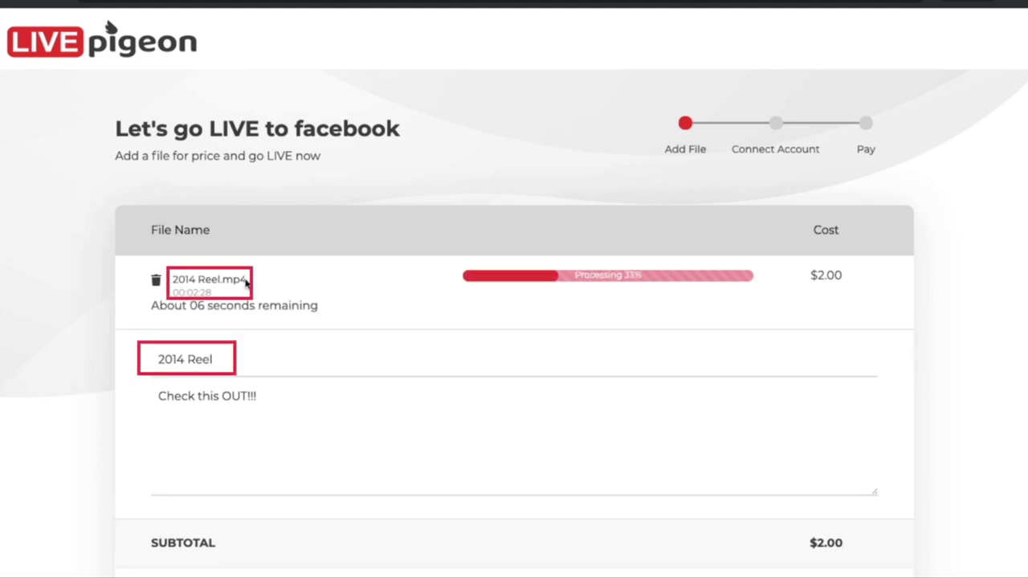
{"action": "left_click", "coordinate": [213, 360]}
{"action": "key", "text": "ctrl+a"}
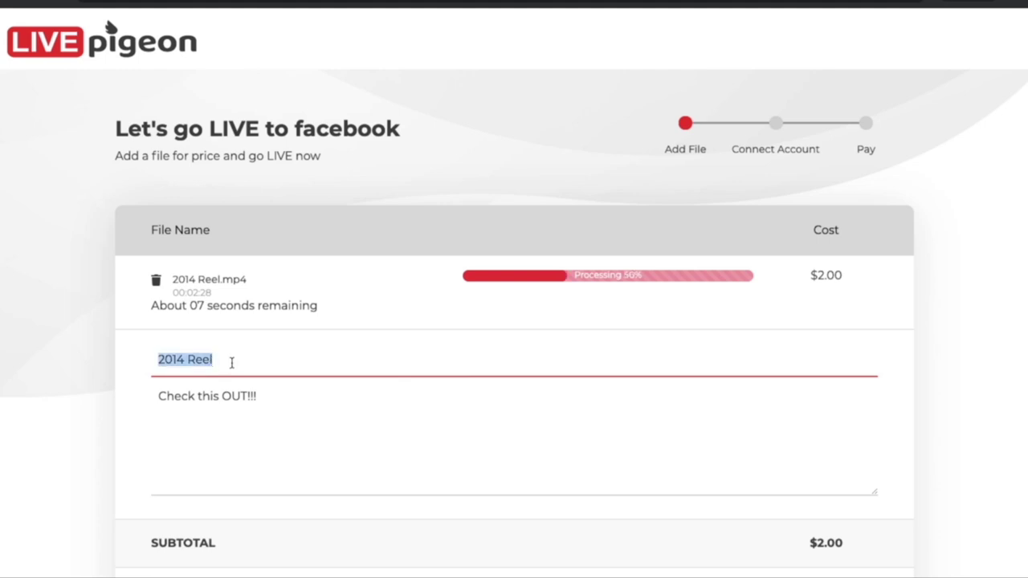
{"action": "type", "text": "Her"}
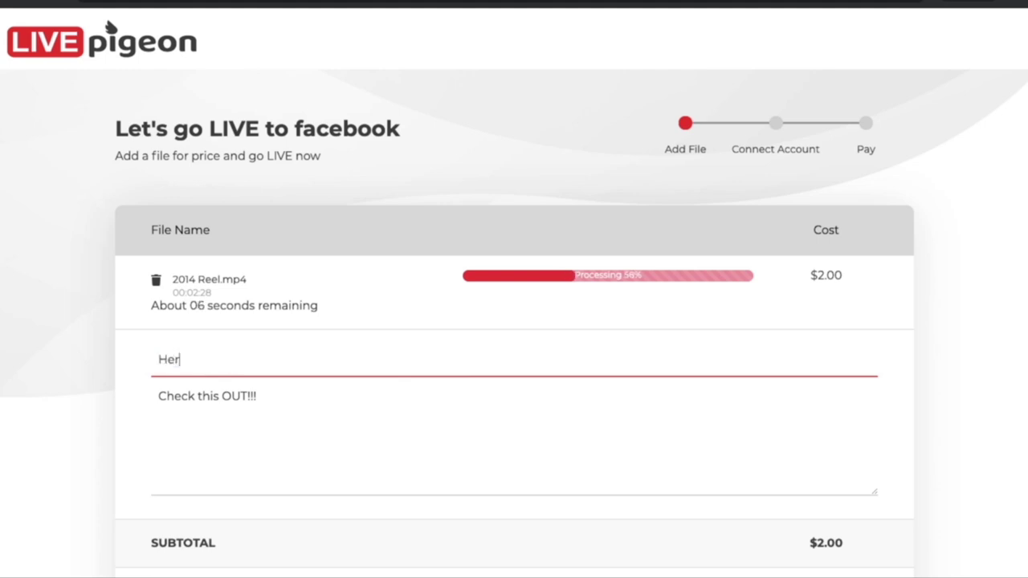
{"action": "type", "text": "e is "}
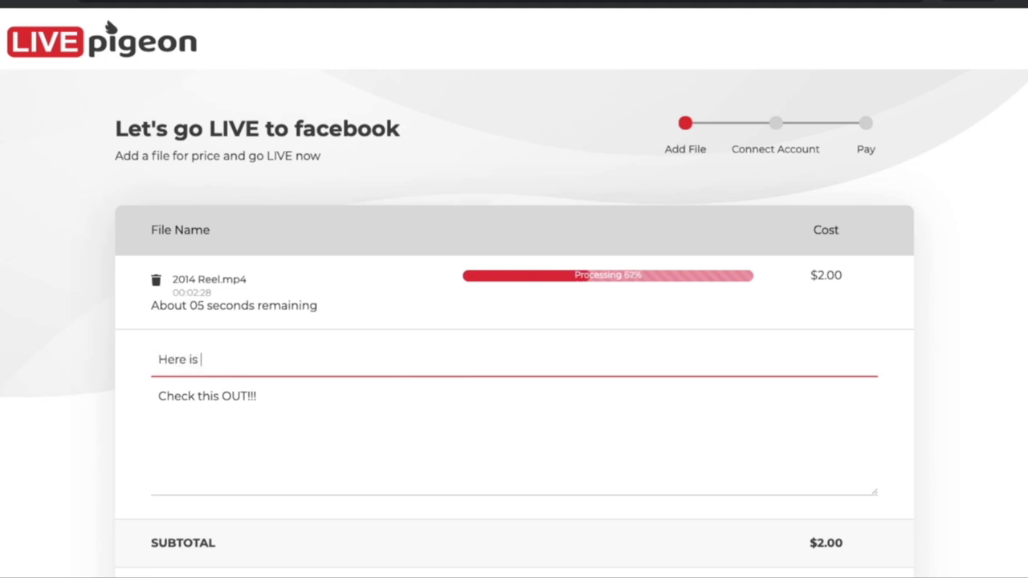
{"action": "type", "text": "my reel"}
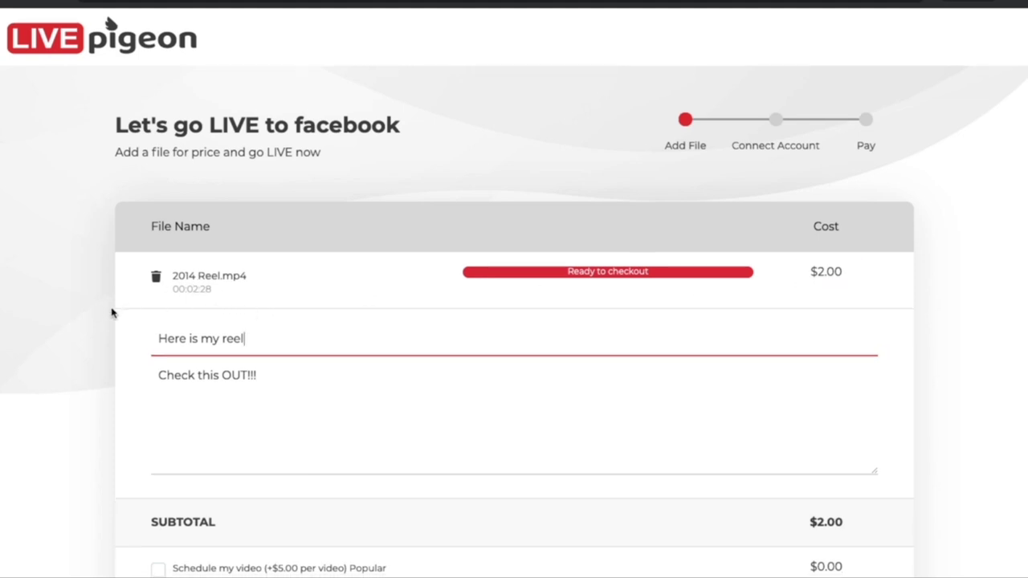
Proceed to checkout for the $2.00 2014 Reel.mp4 order.
{"action": "scroll", "coordinate": [112, 315], "scroll_direction": "down", "scroll_amount": 4}
{"action": "scroll", "coordinate": [113, 313], "scroll_direction": "down", "scroll_amount": 1}
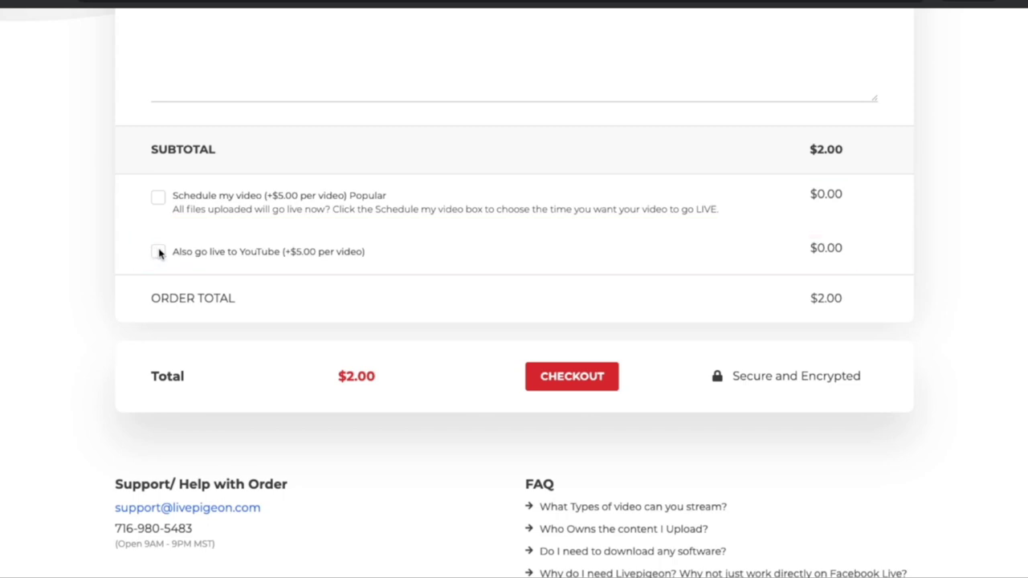
{"action": "left_click", "coordinate": [553, 379]}
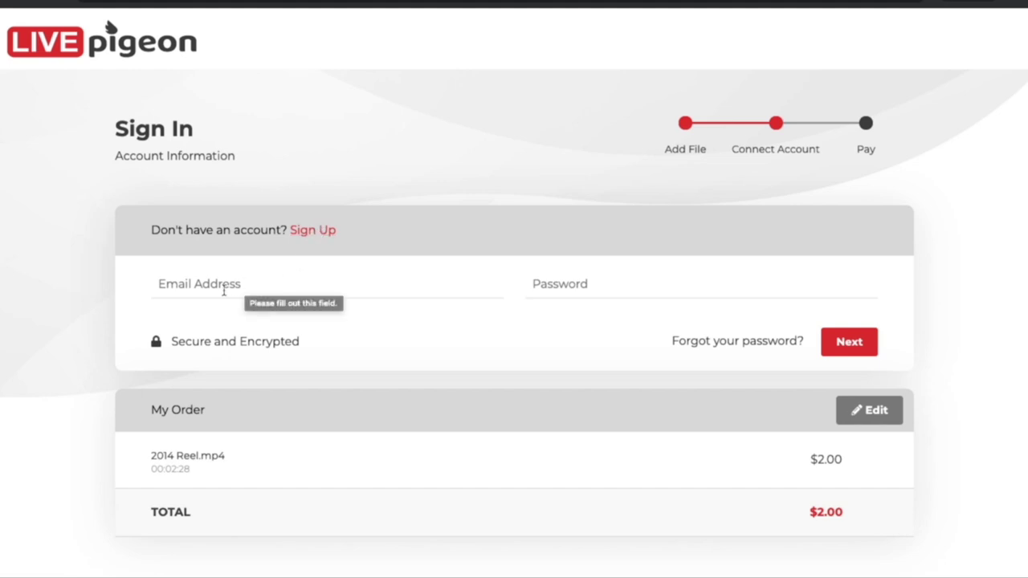
Sign up for a new account with first name, last name, e-mail and password.
{"action": "left_click", "coordinate": [320, 233]}
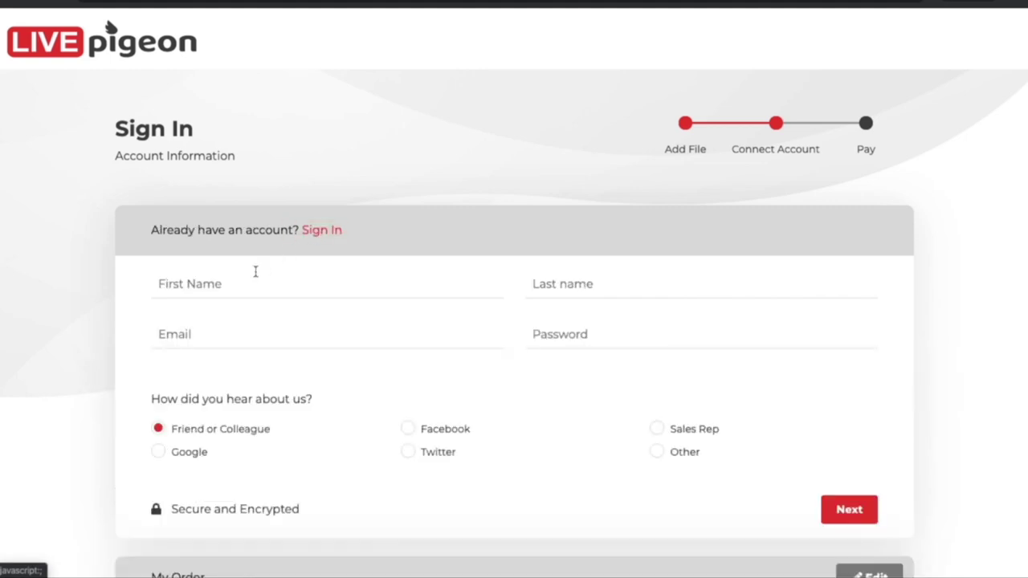
{"action": "left_click", "coordinate": [250, 283]}
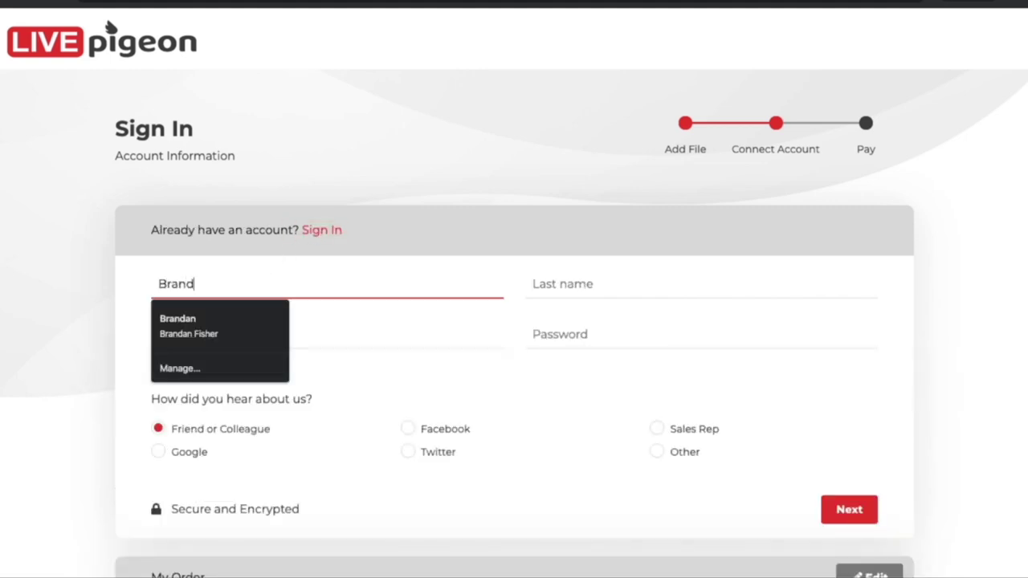
{"action": "key", "text": "Tab"}
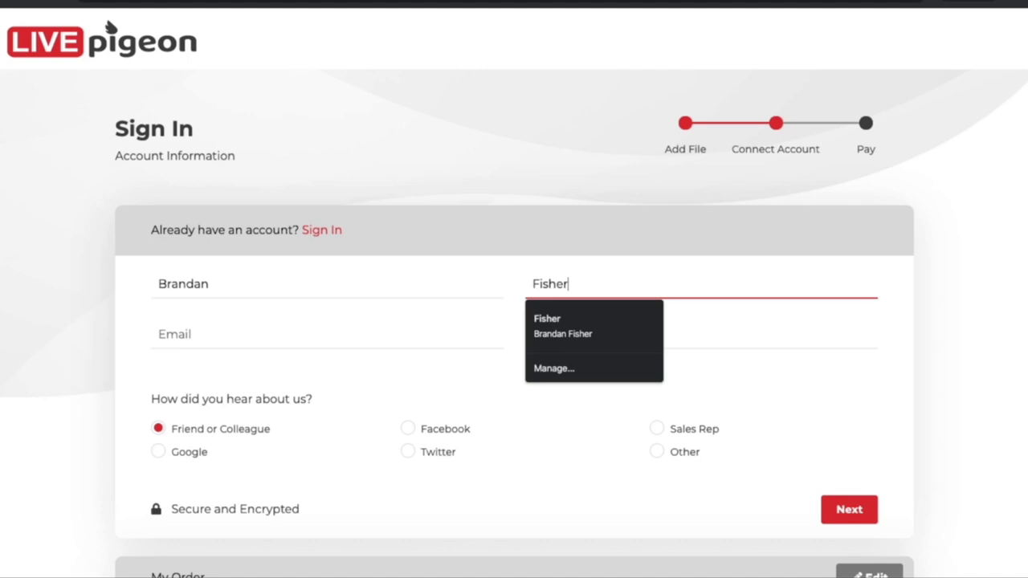
{"action": "key", "text": "Tab"}
{"action": "key", "text": "ctrl+v"}
{"action": "left_click", "coordinate": [699, 332]}
{"action": "key", "text": "ctrl+v"}
{"action": "left_click", "coordinate": [838, 507]}
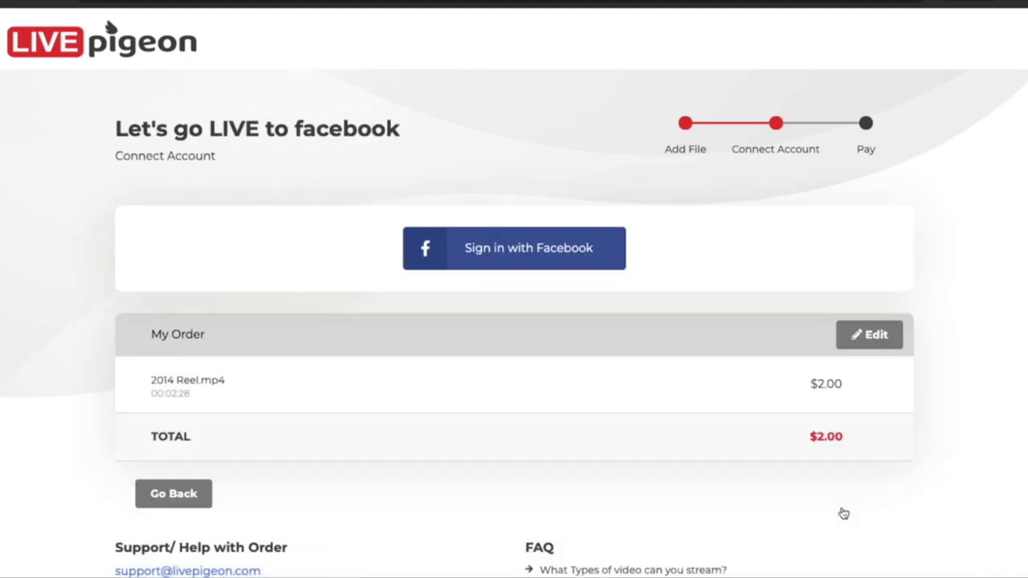
Sign in with Facebook and continue as the current Facebook account.
{"action": "left_click", "coordinate": [542, 254]}
{"action": "left_click", "coordinate": [541, 254]}
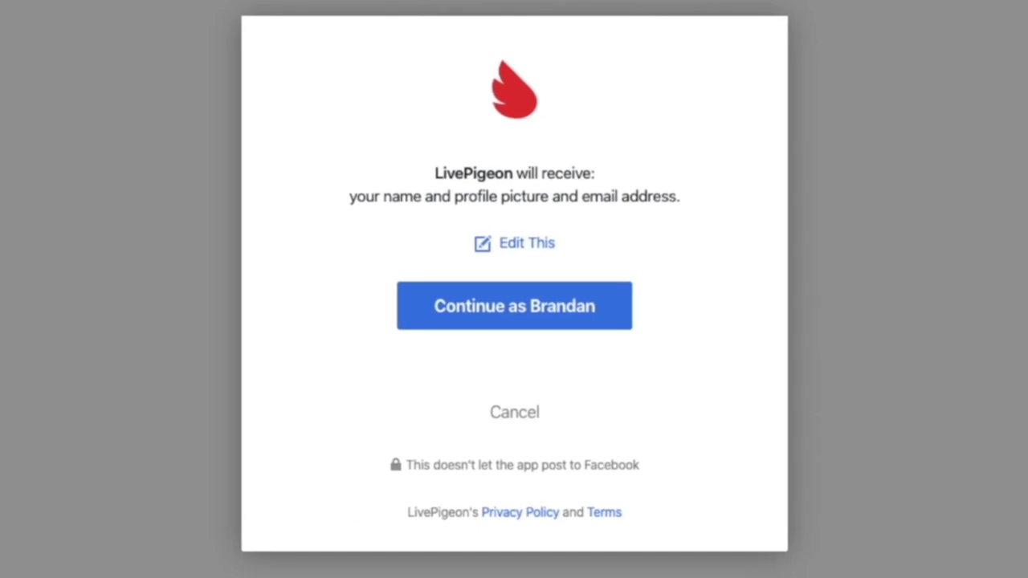
{"action": "left_click", "coordinate": [448, 313]}
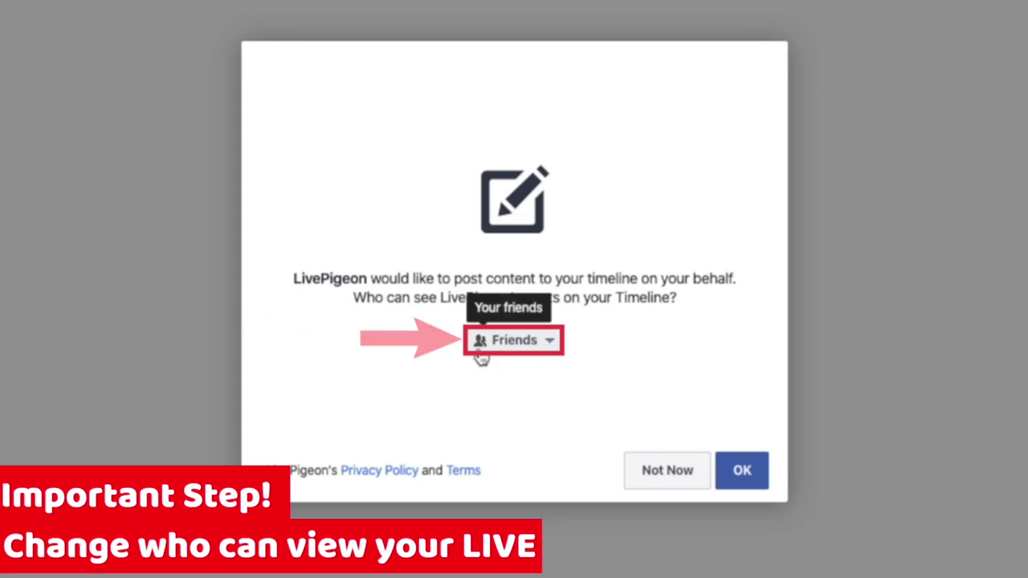
Allow LivePigeon to post to the timeline with the audience set to Public.
{"action": "left_click", "coordinate": [553, 347]}
{"action": "left_click", "coordinate": [553, 368]}
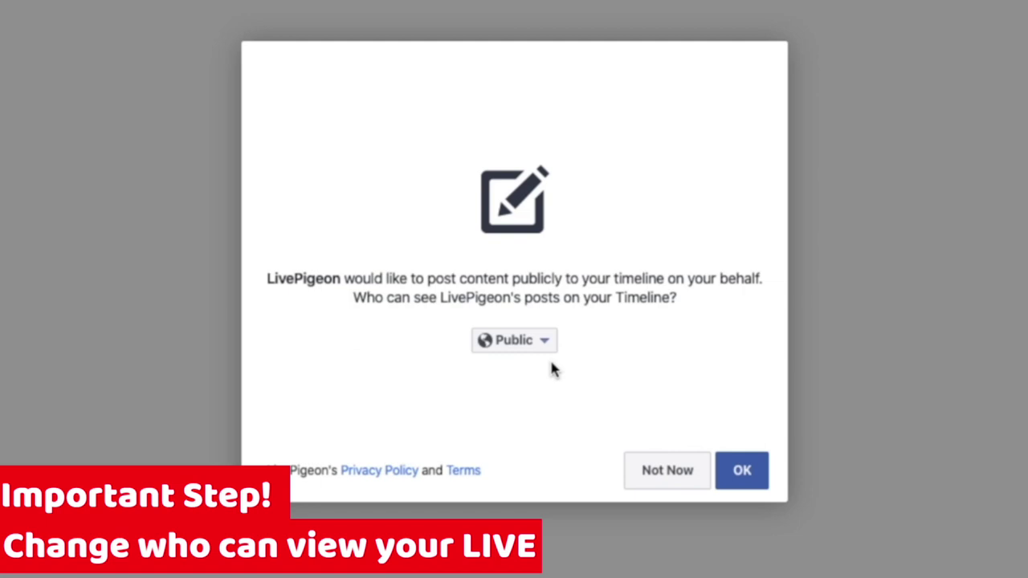
{"action": "left_click", "coordinate": [741, 477]}
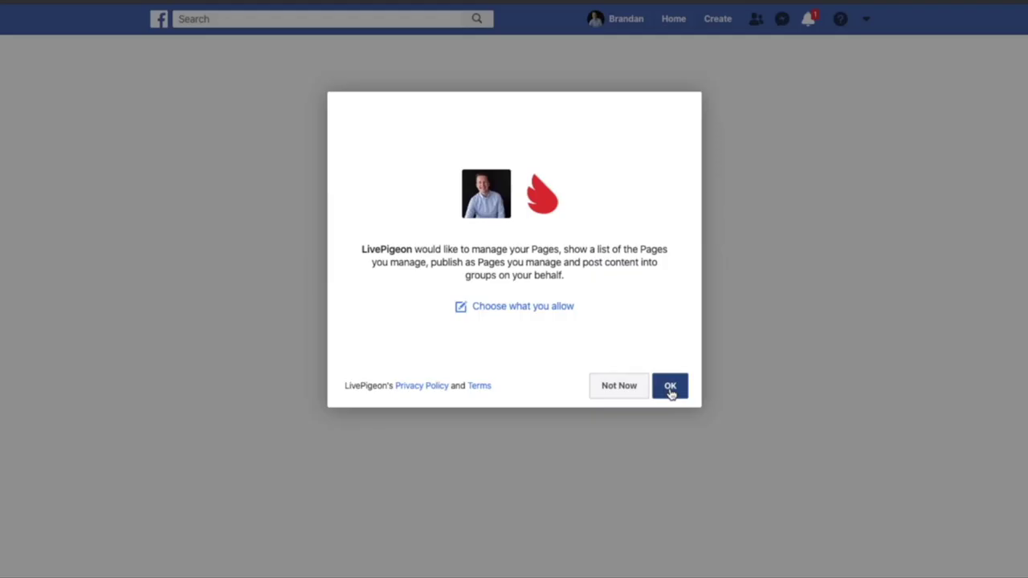
Accept the remaining Facebook permission and add the Testing Videos page as the live destination.
{"action": "left_click", "coordinate": [669, 388]}
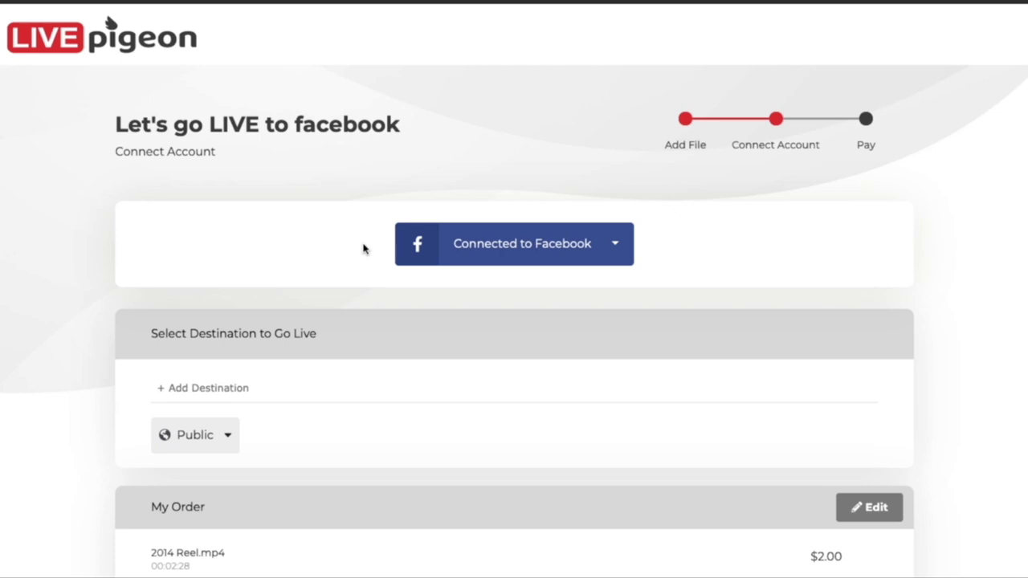
{"action": "scroll", "coordinate": [362, 248], "scroll_direction": "down", "scroll_amount": 1}
{"action": "left_click", "coordinate": [229, 282]}
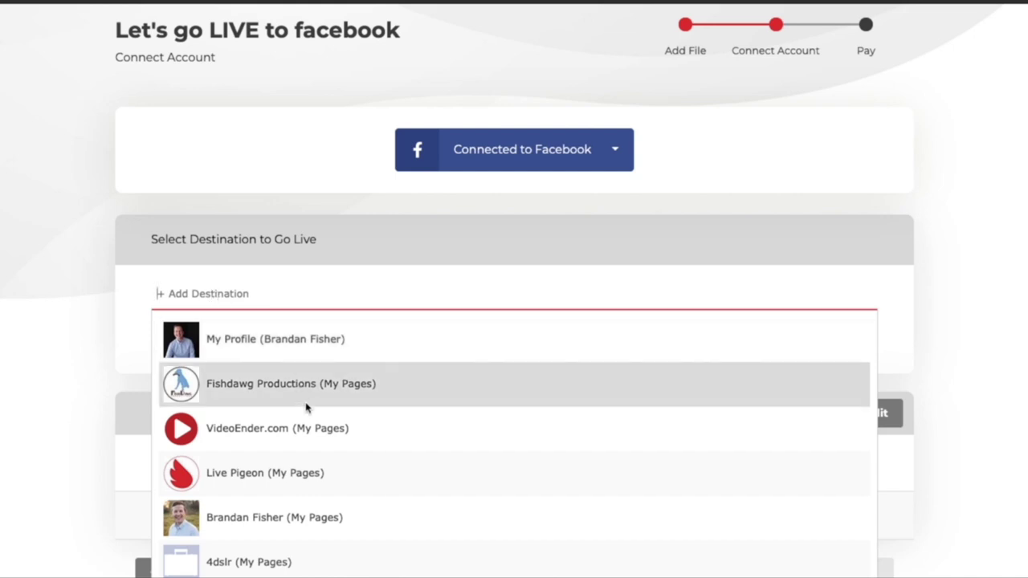
{"action": "scroll", "coordinate": [307, 417], "scroll_direction": "down", "scroll_amount": 2}
{"action": "scroll", "coordinate": [308, 416], "scroll_direction": "down", "scroll_amount": 1}
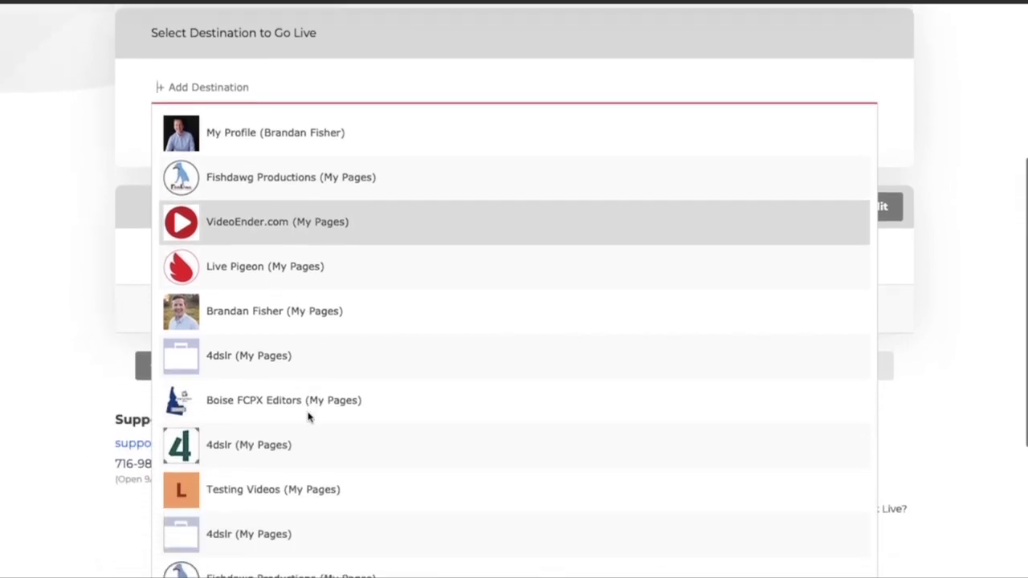
{"action": "left_click", "coordinate": [271, 491]}
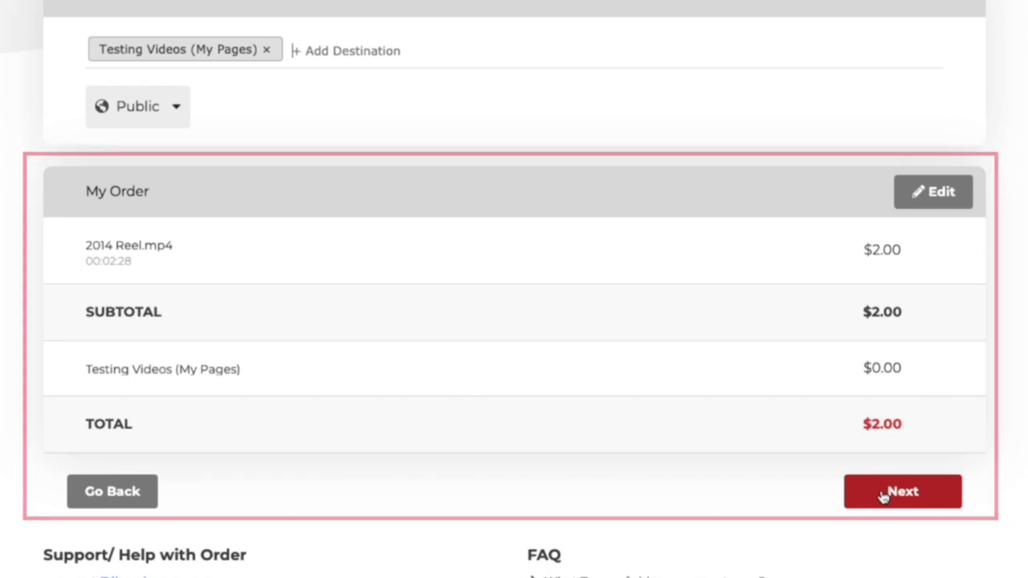
Pay the $2.00 order and view the live pigeon on its Facebook page.
{"action": "left_click", "coordinate": [883, 496]}
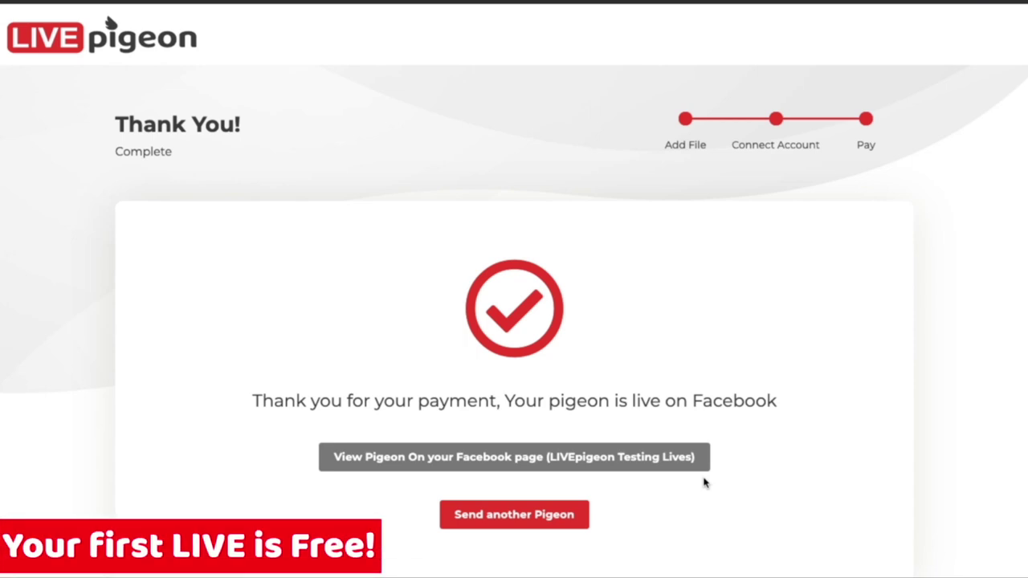
{"action": "scroll", "coordinate": [704, 482], "scroll_direction": "down", "scroll_amount": 2}
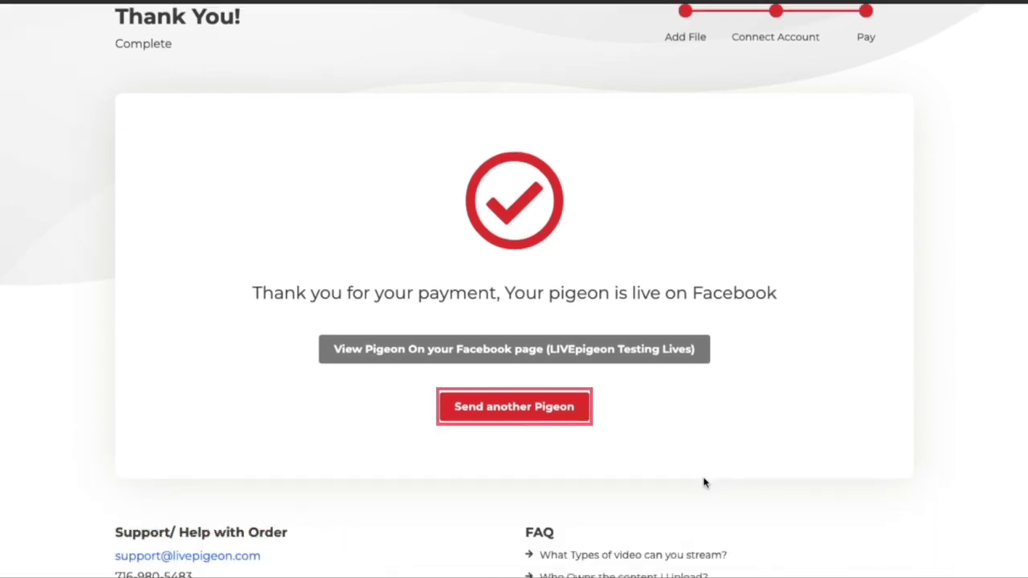
{"action": "left_click", "coordinate": [481, 353]}
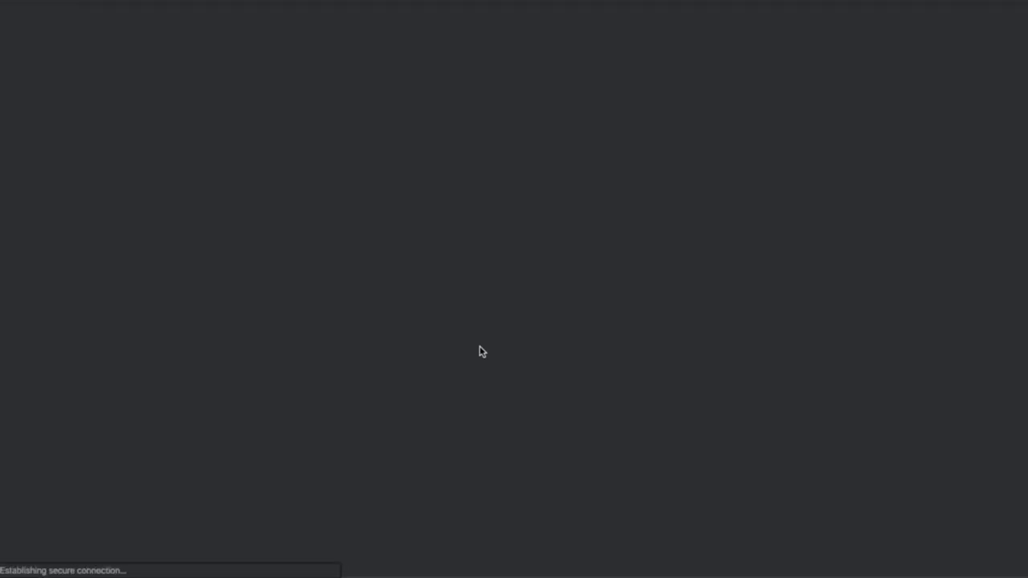